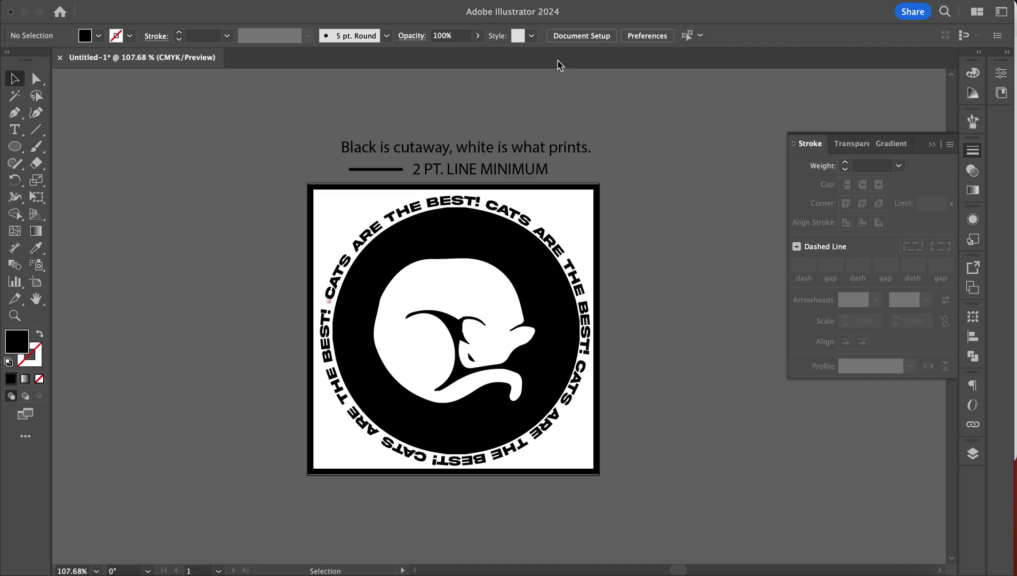
Step: Set the artboard's width and height to 3 in
left_click(585, 36)
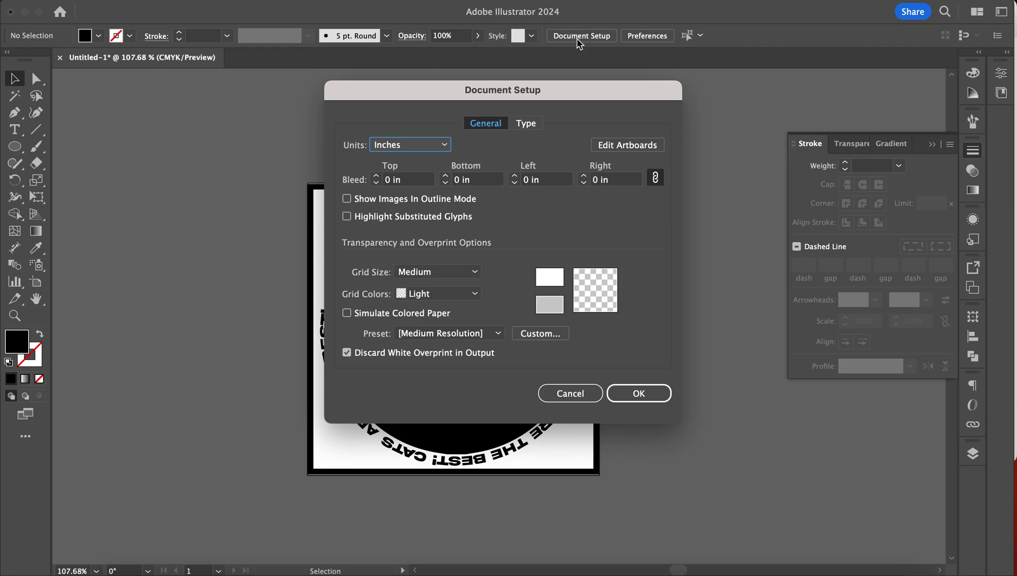
left_click(608, 143)
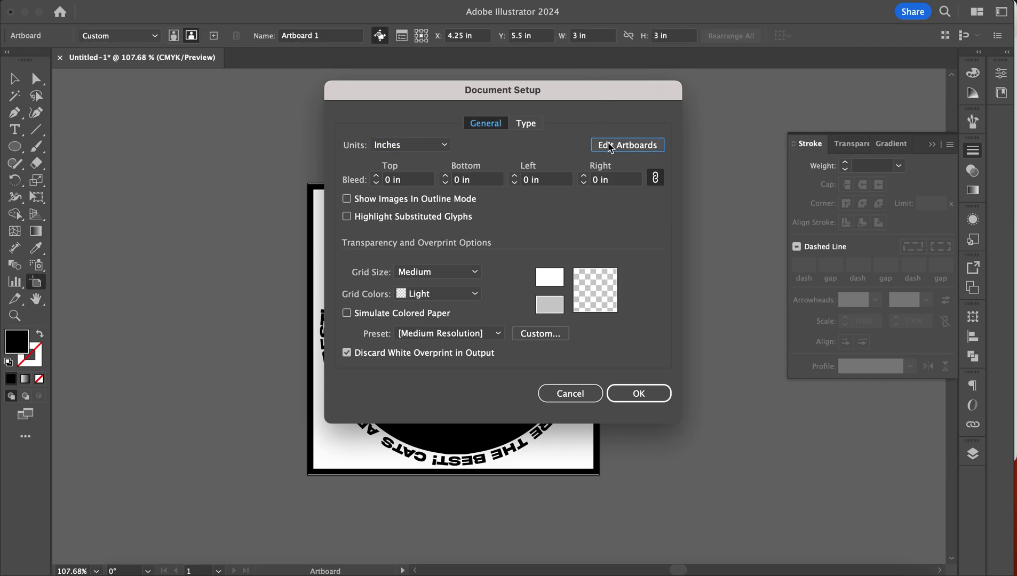
left_click(577, 35)
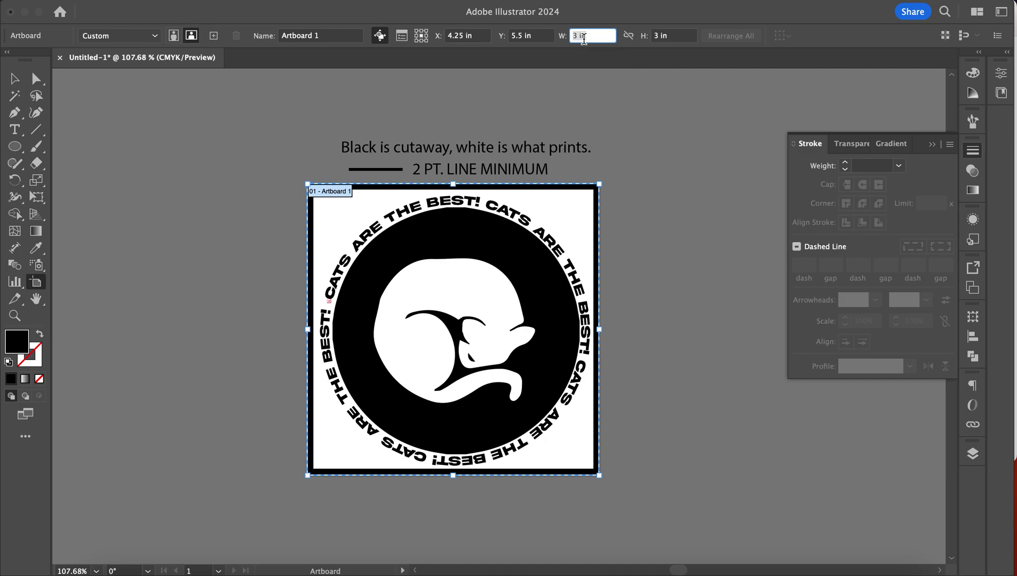
type("3 IN")
key("Tab")
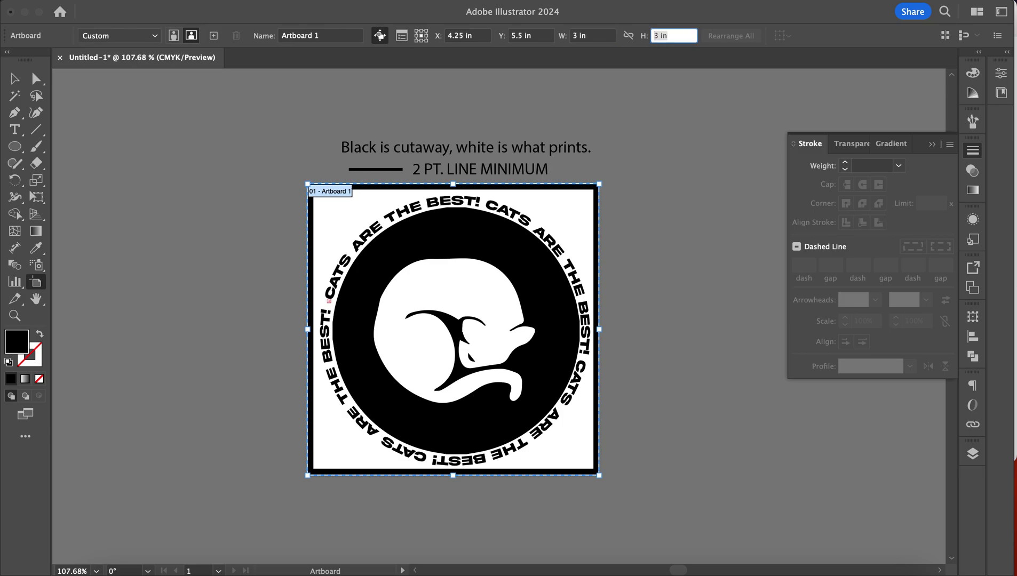
type("3 in")
key("Tab")
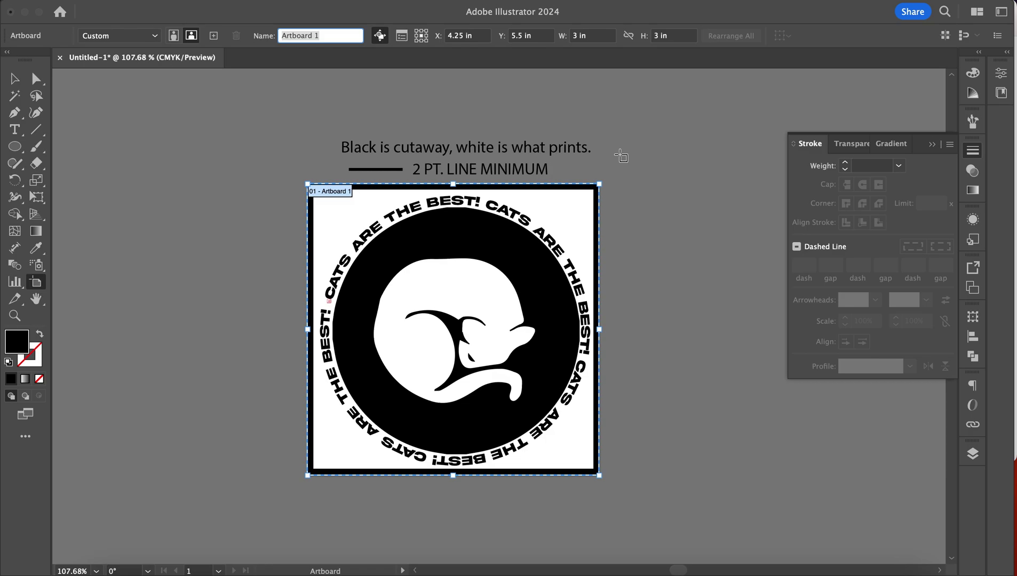
left_click(9, 83)
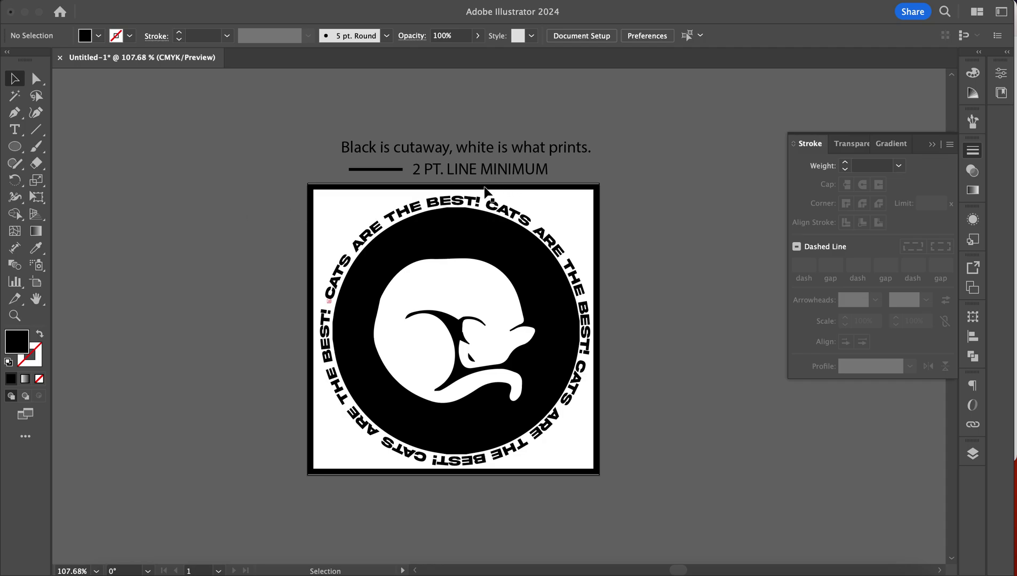
Step: Draw a trial 2 pt line across the upper-left part of the circular text, move it off the artboard and delete it
scroll(467, 193, "up", 5)
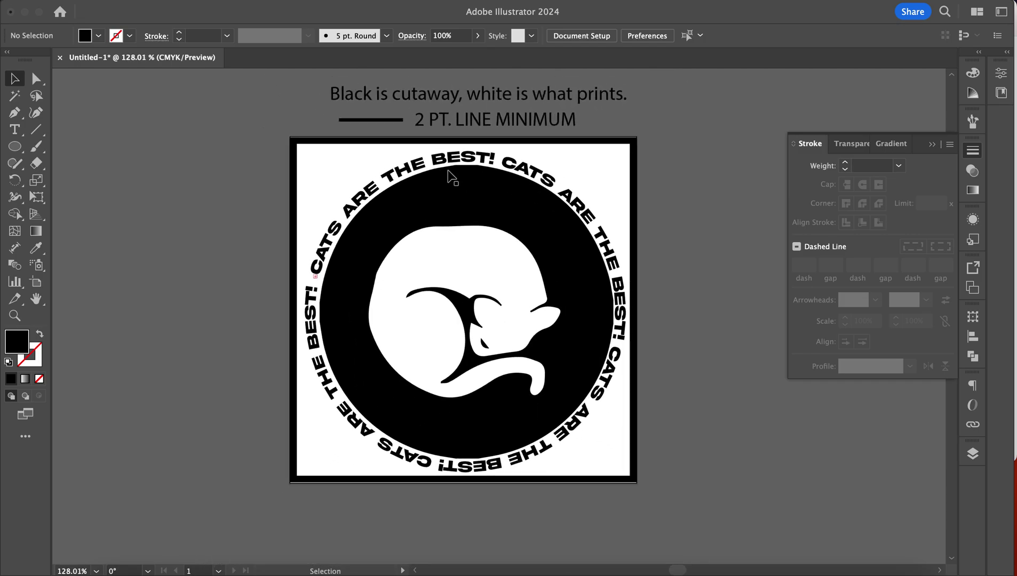
left_click(363, 121)
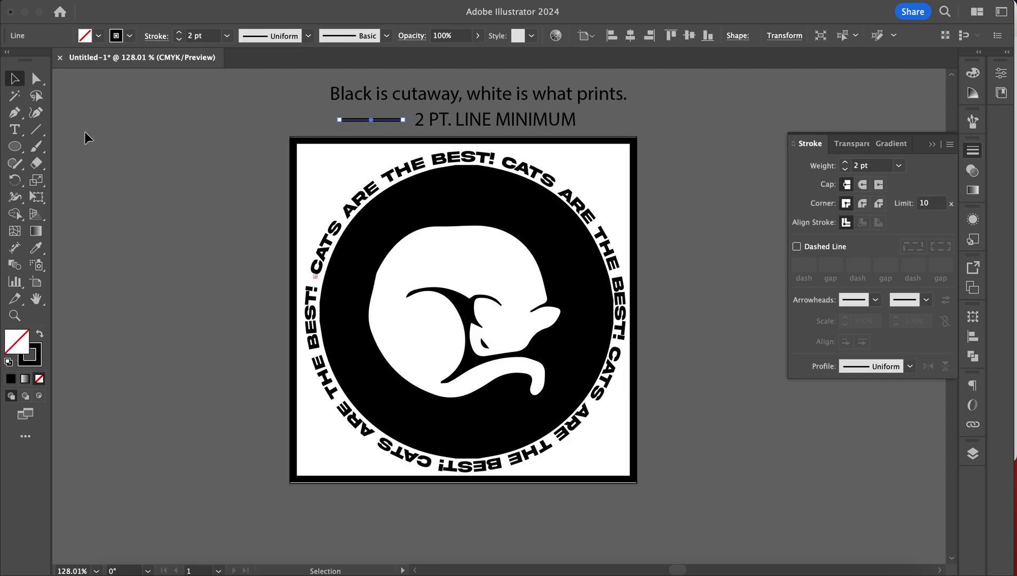
left_click(44, 134)
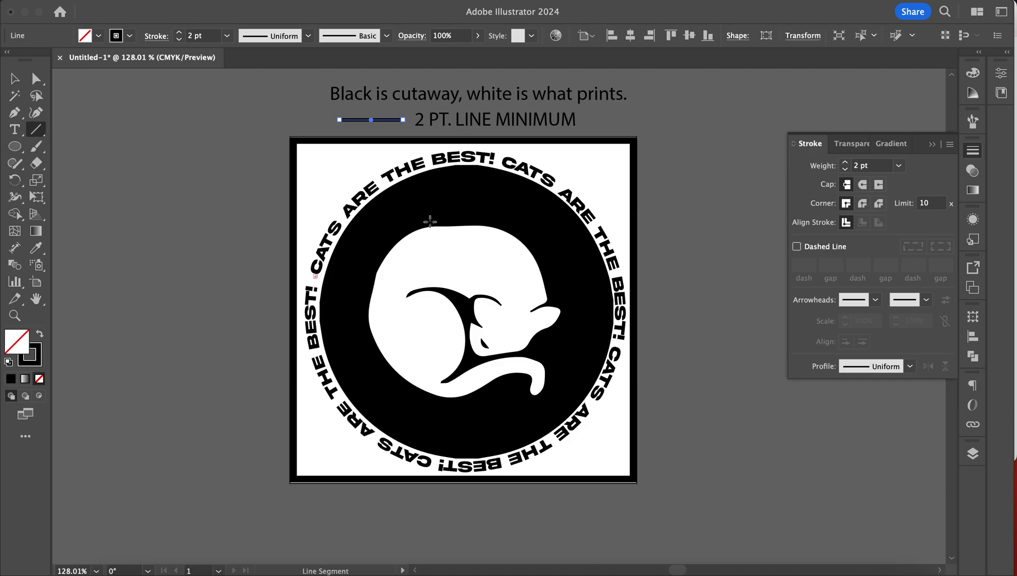
left_click_drag(343, 183, 366, 236)
left_click(15, 85)
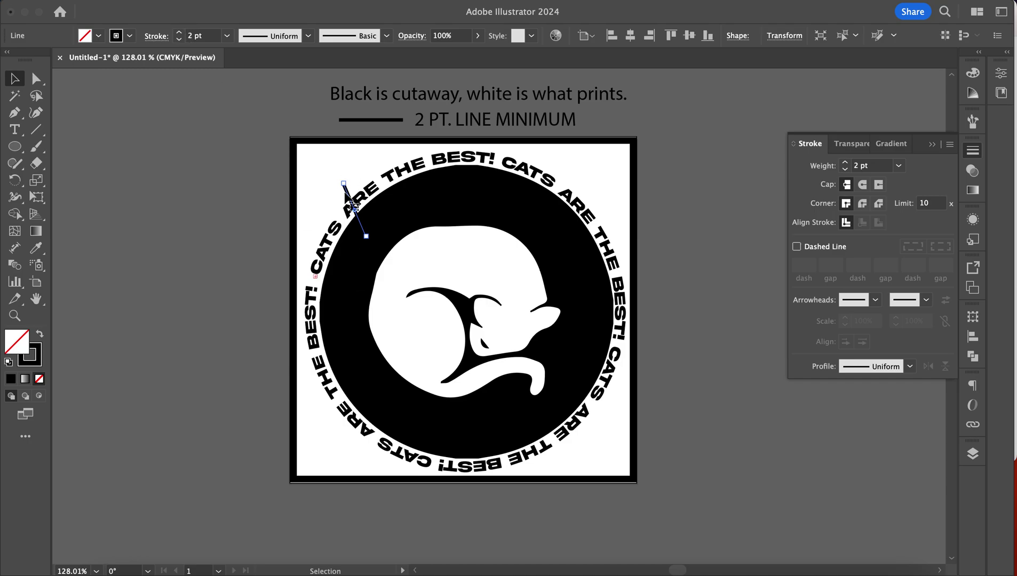
left_click_drag(348, 198, 192, 198)
key("Delete")
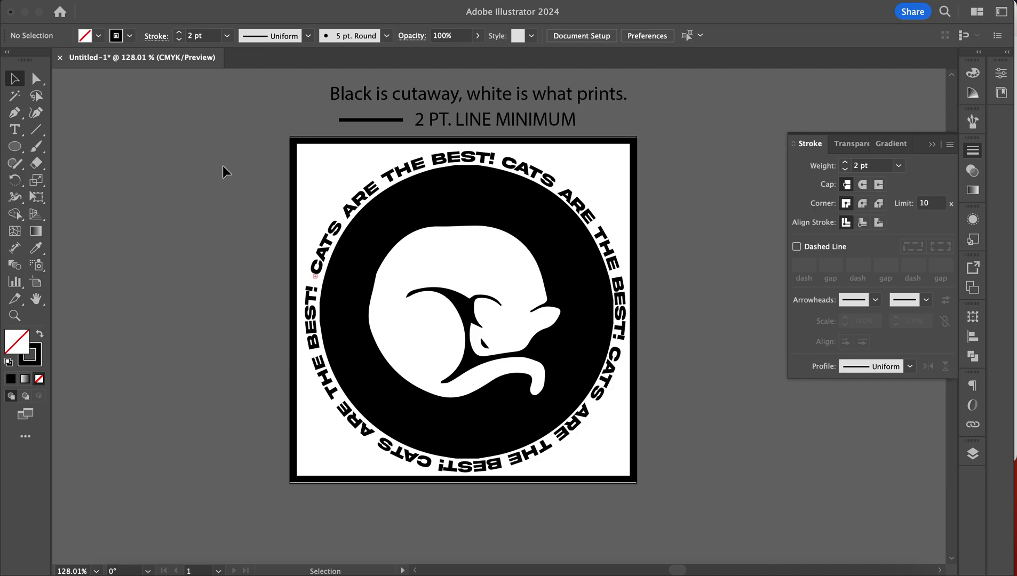
Step: Convert the circular "CATS ARE THE BEST!" text to outlines
left_click(367, 202)
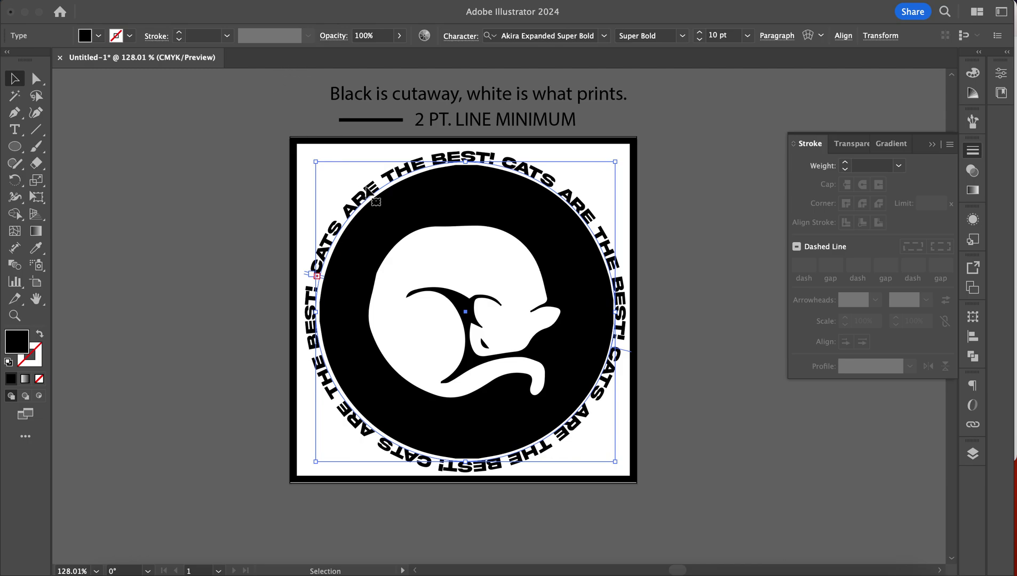
left_click(205, 0)
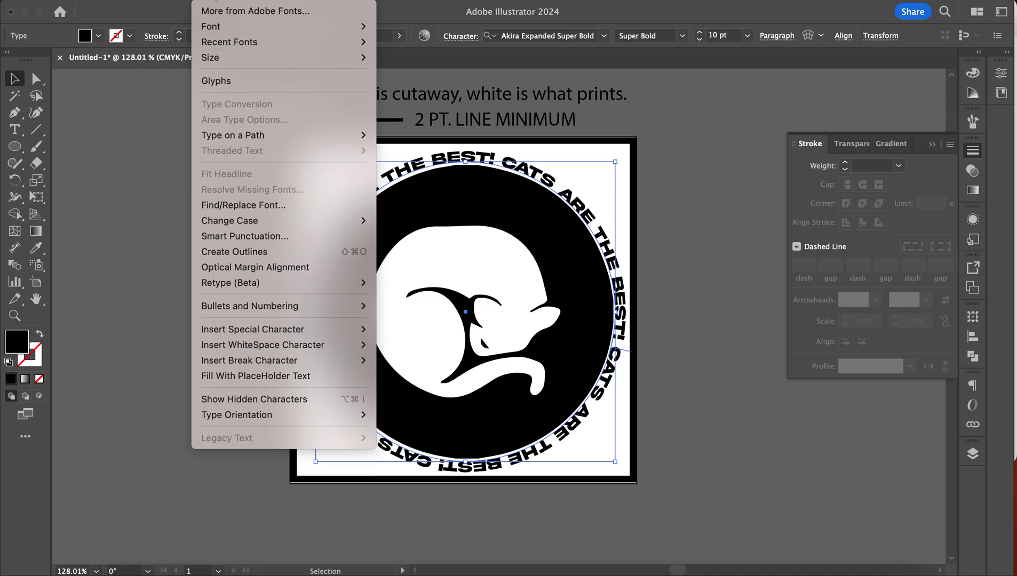
left_click(260, 252)
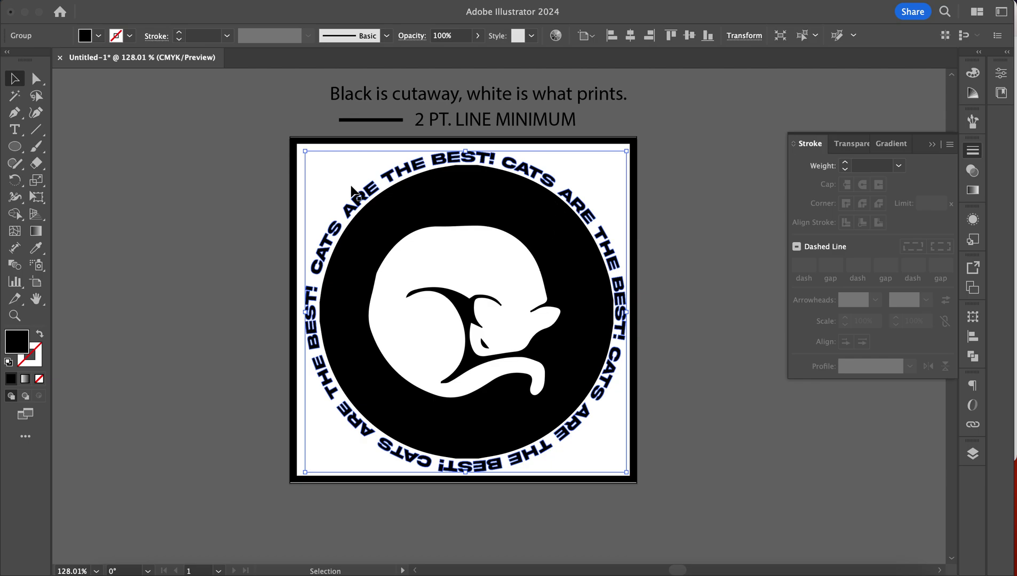
left_click(218, 160)
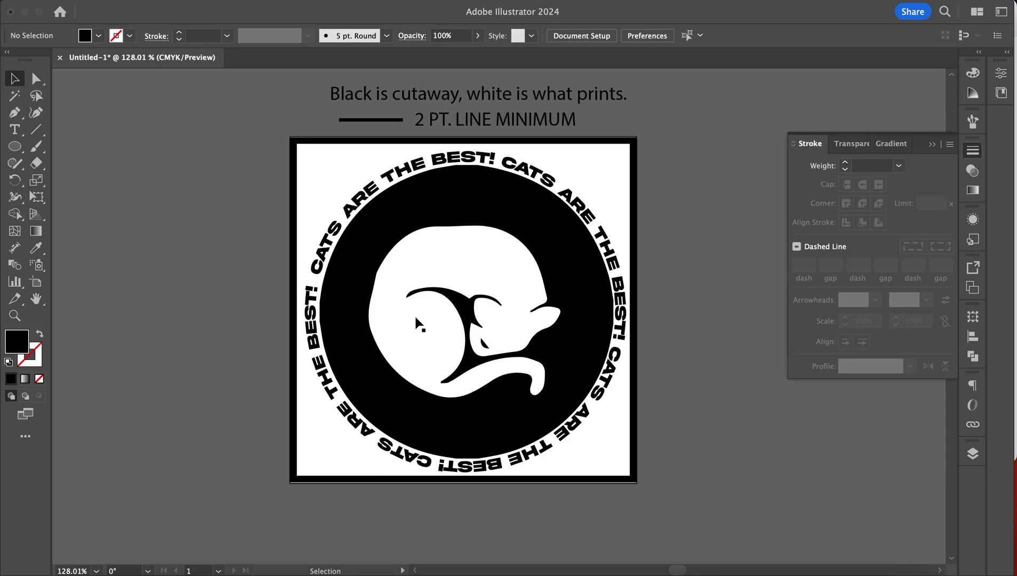
Step: Reflect the whole framed cat artwork, including its circular lettering, across the vertical axis
left_click_drag(272, 140, 642, 474)
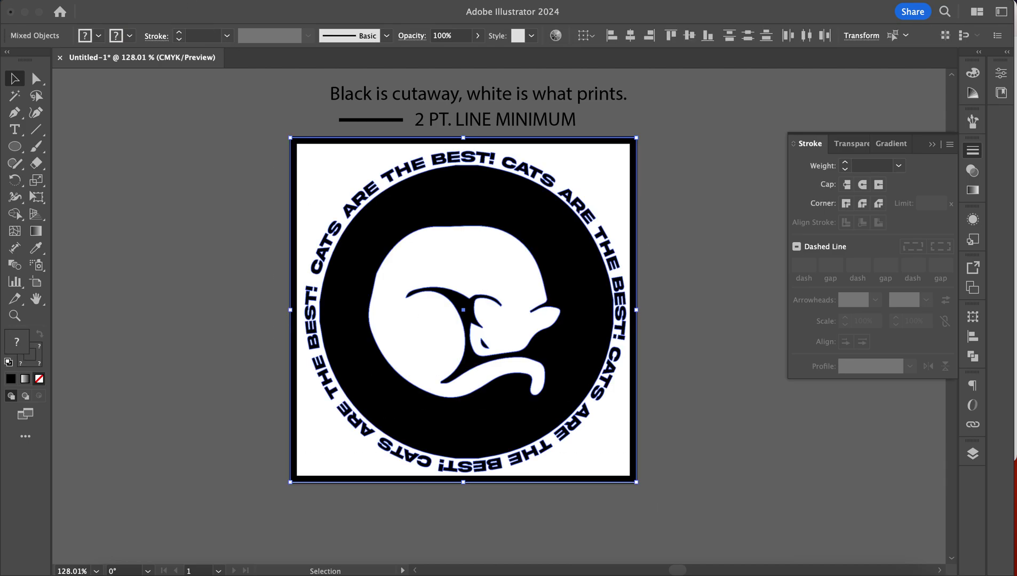
left_click(191, 1)
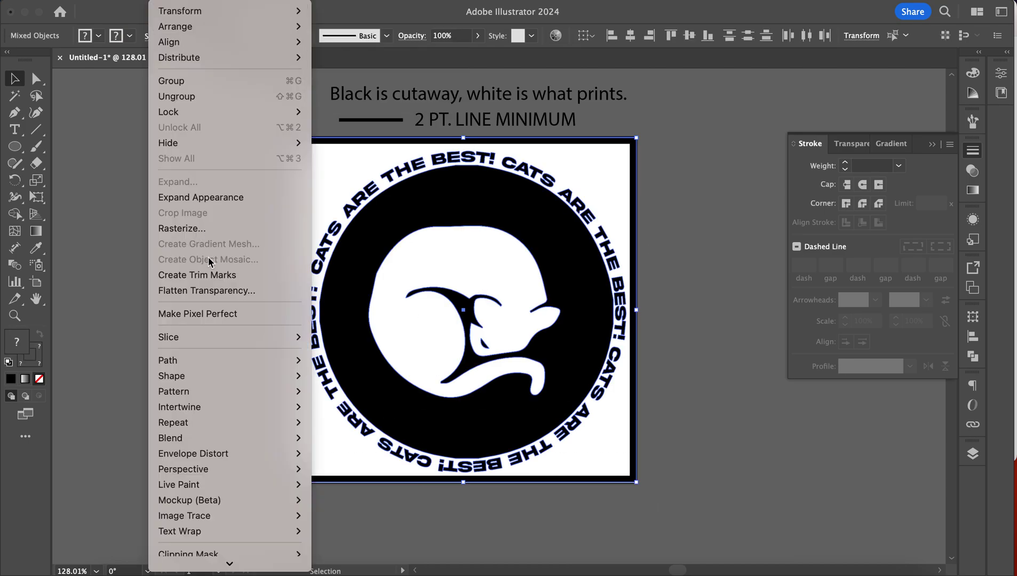
left_click(197, 15)
left_click(179, 3)
mouse_move(178, 11)
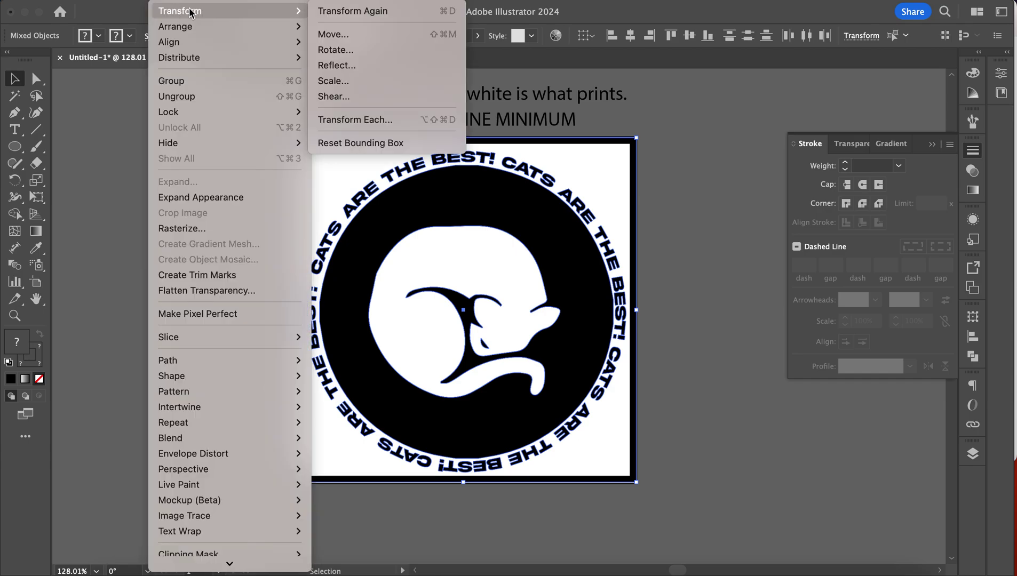
left_click(386, 68)
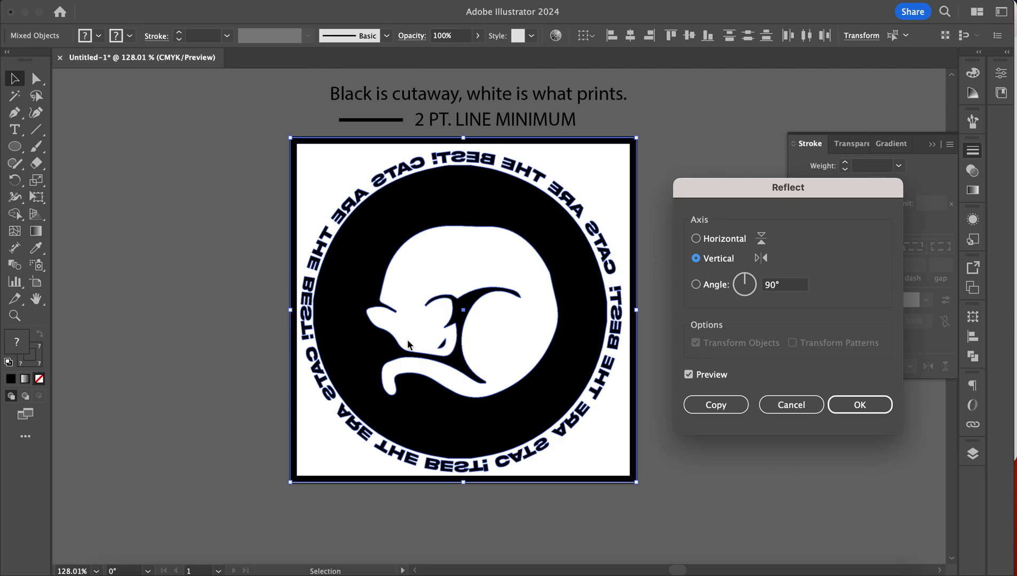
left_click(862, 414)
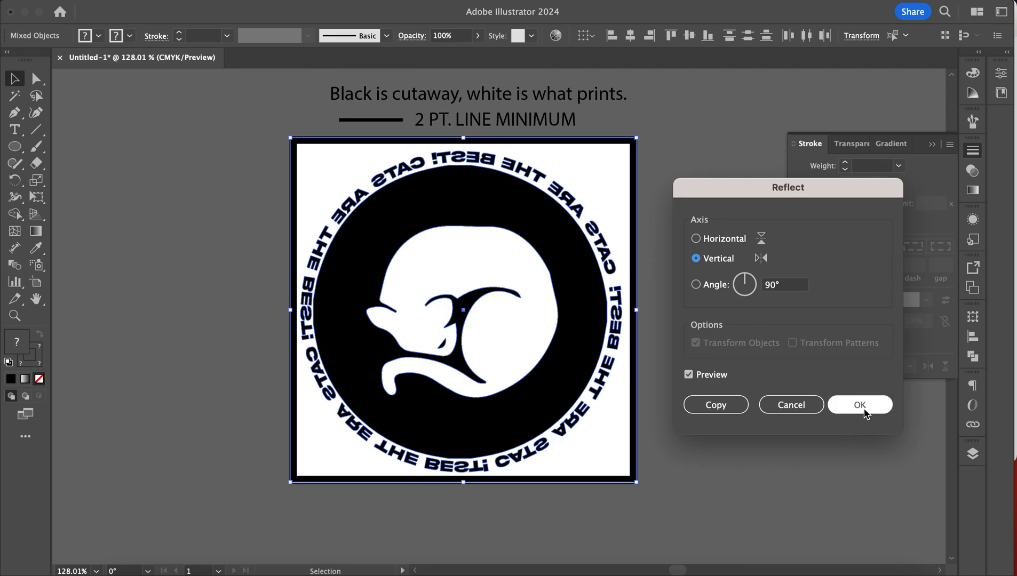
left_click(719, 276)
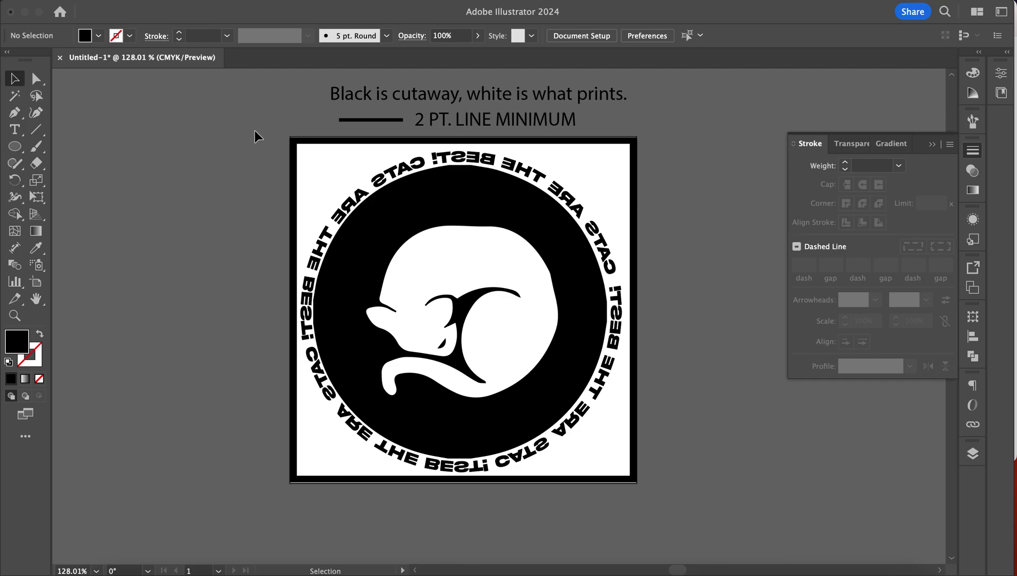
Step: Move the lettering, the black circle with the cat and the square frame apart, and undo these moves
left_click_drag(253, 135, 669, 505)
left_click(757, 413)
left_click_drag(518, 170, 359, 175)
left_click_drag(545, 207, 472, 197)
left_click_drag(620, 149, 585, 191)
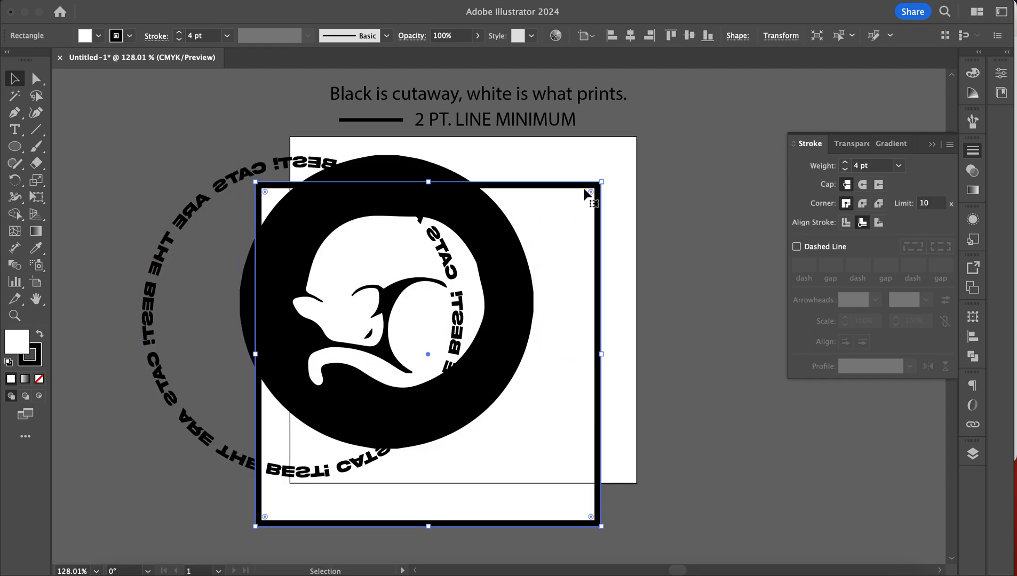
key("super+z")
key("super+z")
key("super+z")
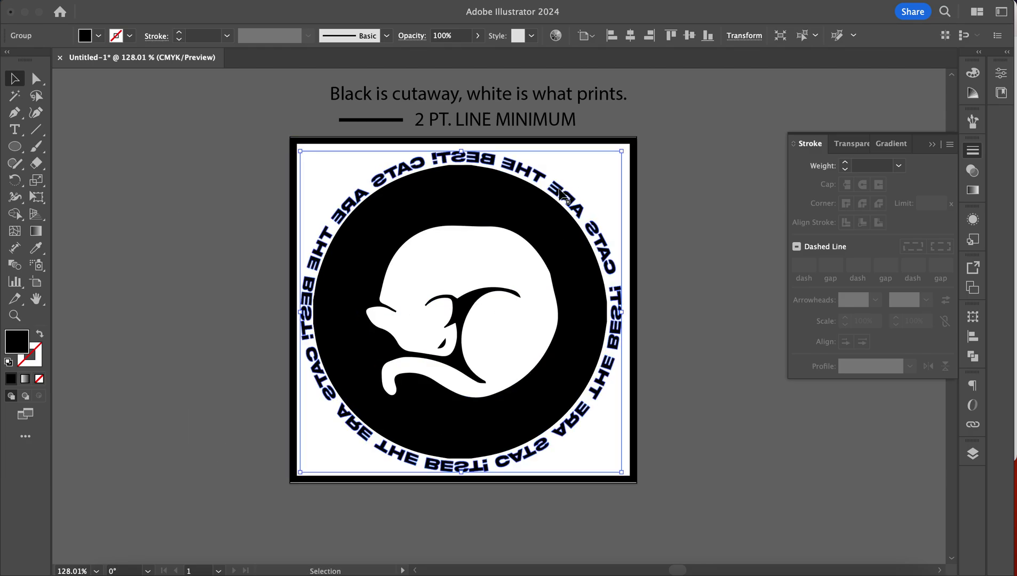
Step: Try inverting the colors of the whole mirrored artwork, and undo the inversion
left_click(234, 166)
left_click_drag(246, 150, 677, 544)
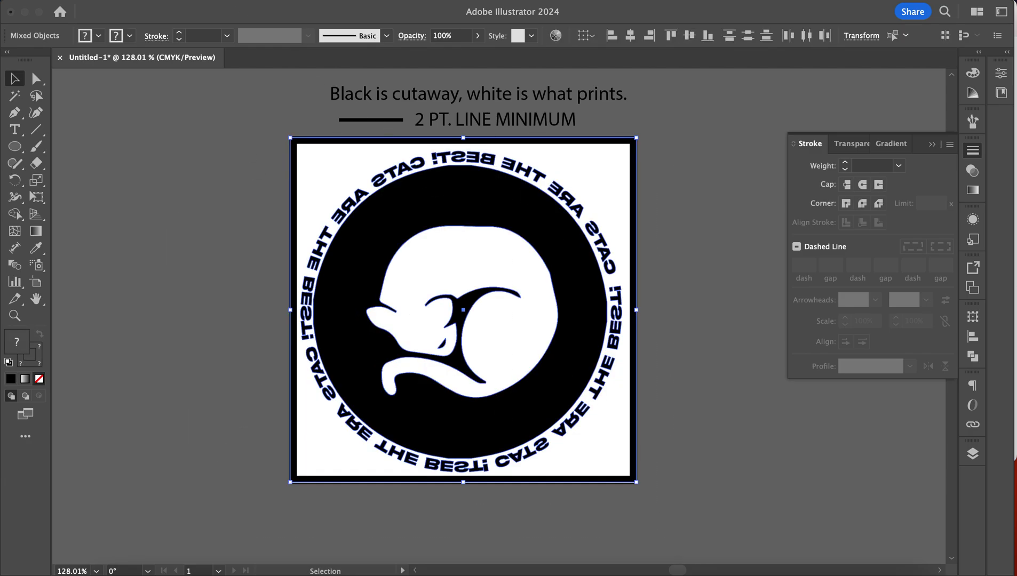
left_click(131, 1)
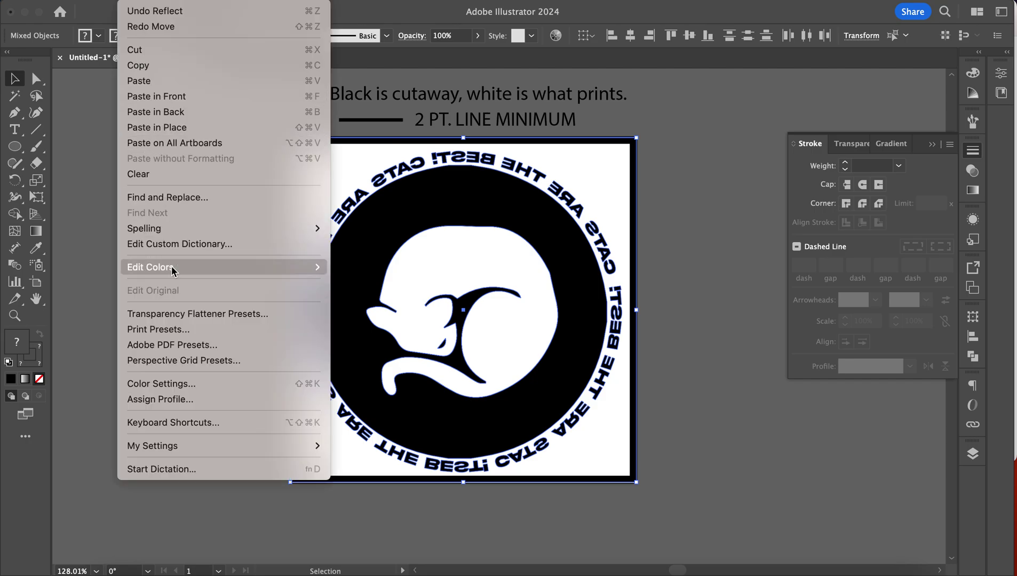
mouse_move(174, 271)
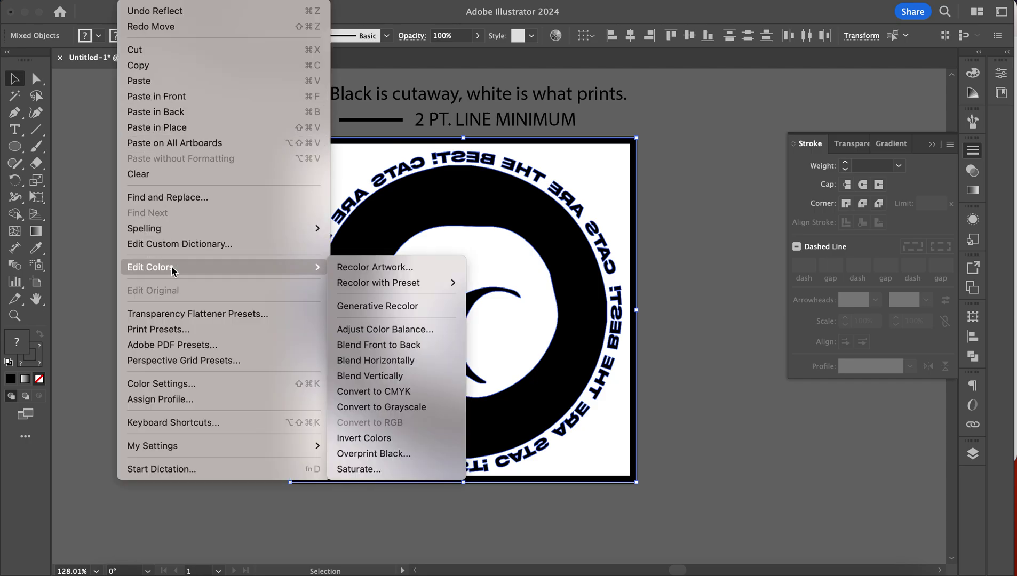
left_click(419, 438)
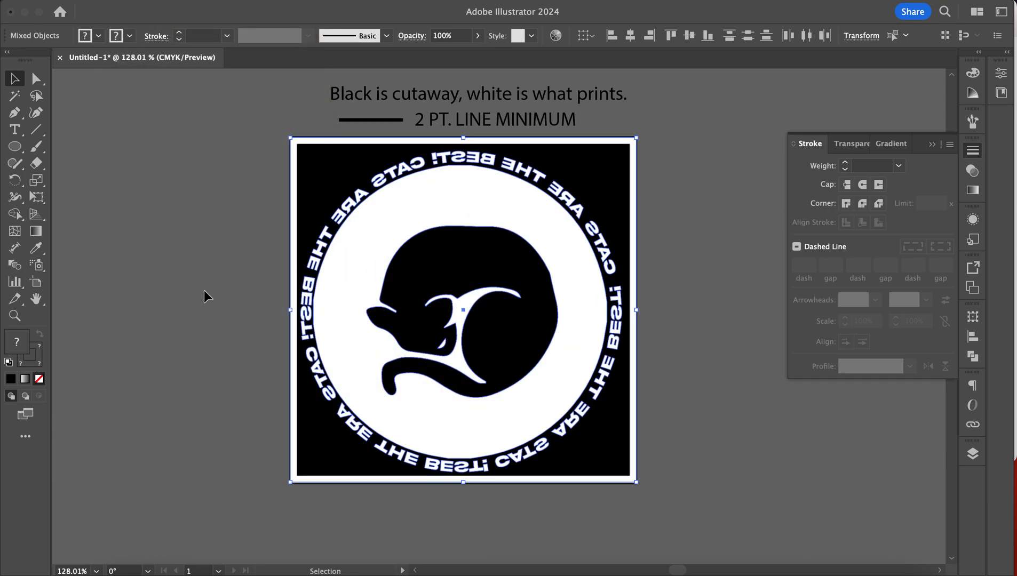
left_click(204, 296)
key("ctrl+z")
key("super+shift+a")
Step: Duplicate the complete mirrored artwork and place the copy beside the artboard, to its left
scroll(560, 337, "right", 5)
scroll(560, 336, "down", 1)
left_click(453, 155)
left_click_drag(166, 150, 597, 486)
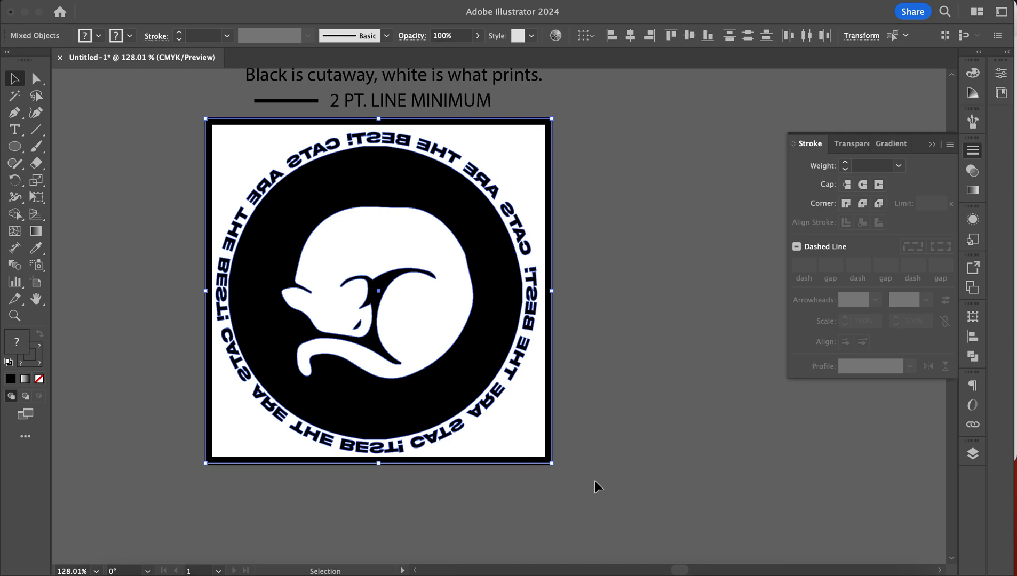
left_click_drag(518, 202, 78, 195)
left_click(181, 191)
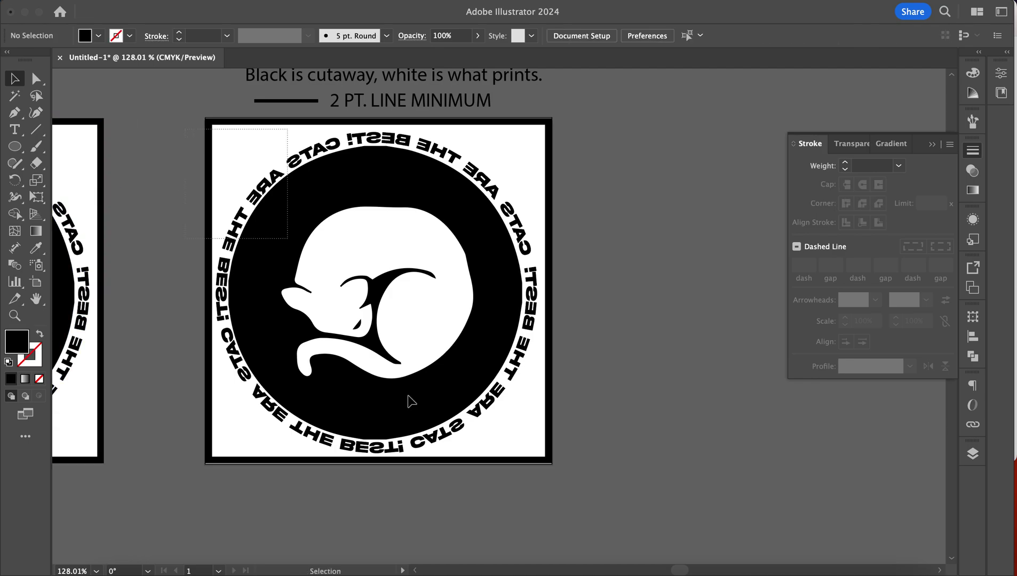
Step: Invert the colors of the complete mirrored artwork on the artboard, leaving the duplicate beside it out of the selection
key("super+a")
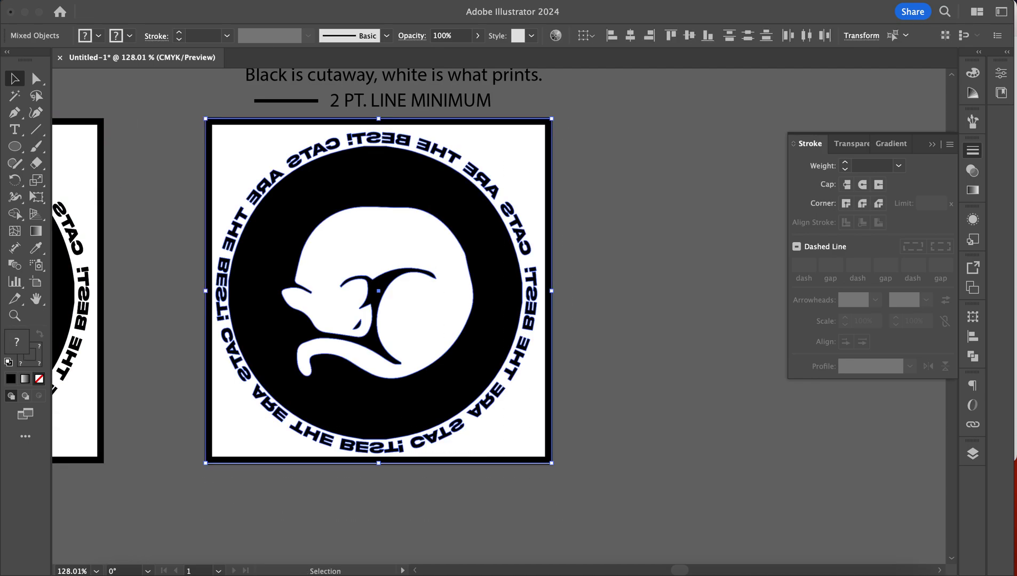
left_click(128, 0)
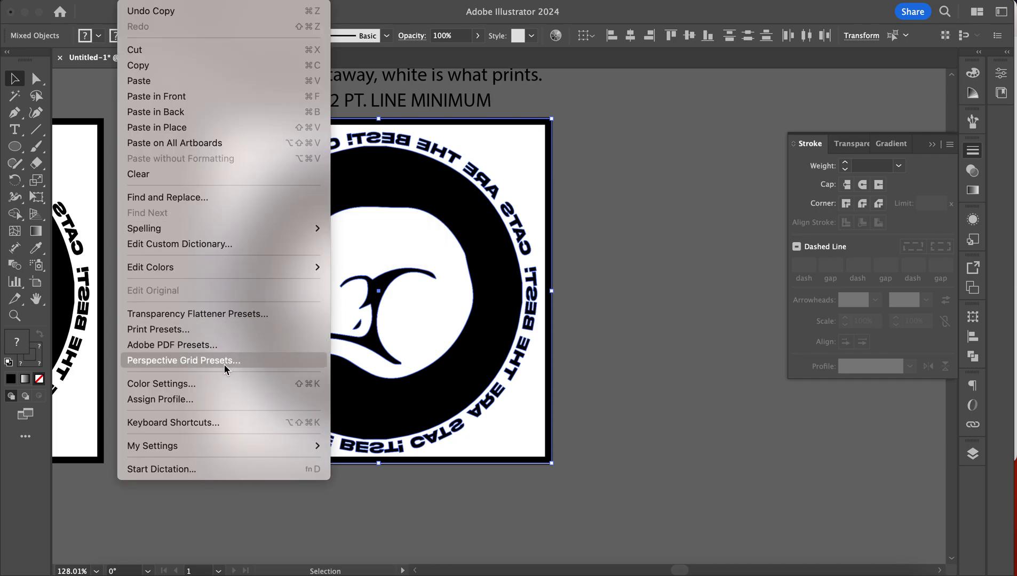
mouse_move(262, 272)
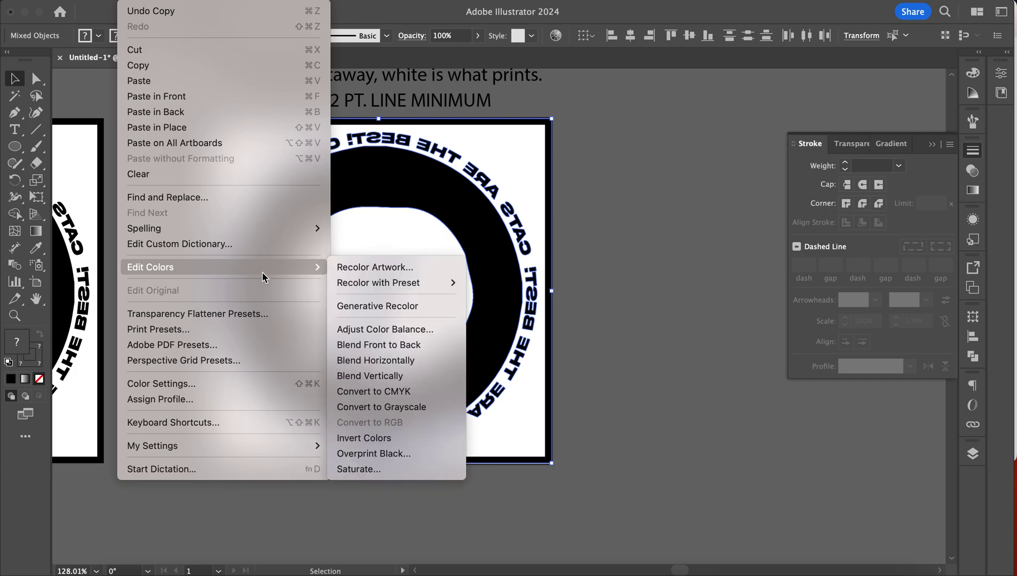
left_click(425, 444)
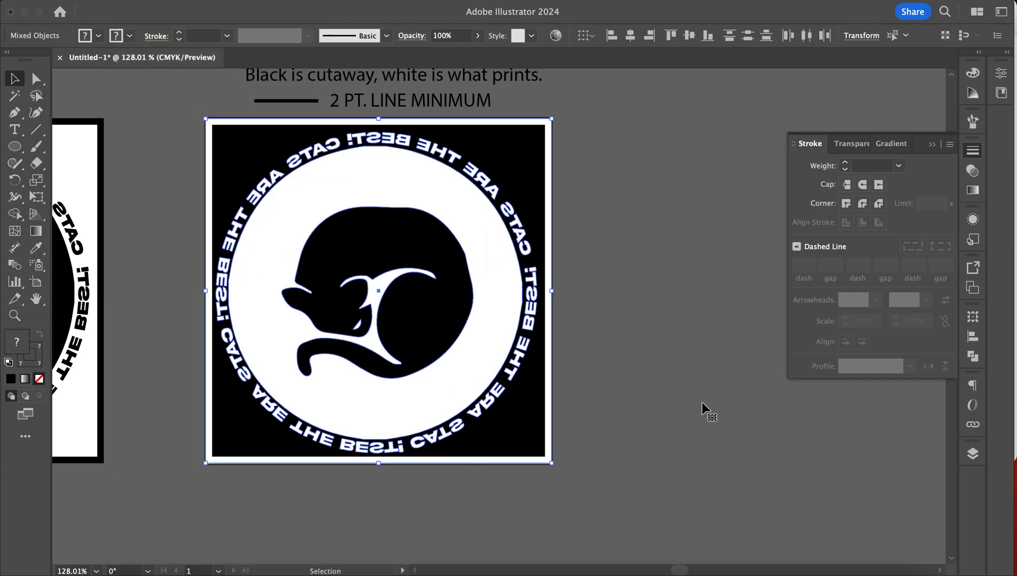
left_click(687, 300)
scroll(687, 301, "left", 10)
scroll(689, 305, "right", 10)
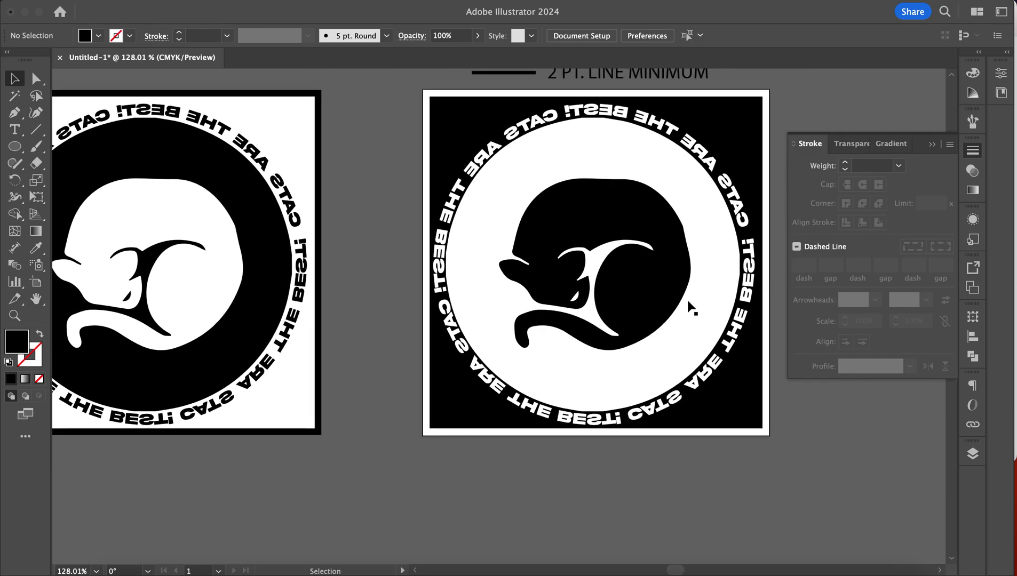
scroll(688, 301, "up", 2)
scroll(724, 294, "down", 2)
scroll(724, 295, "right", 2)
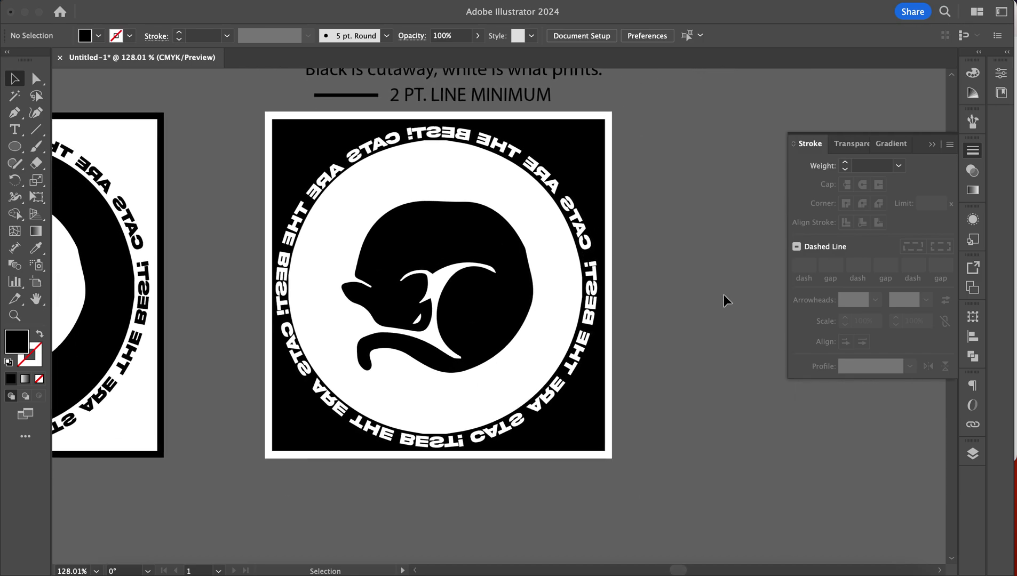